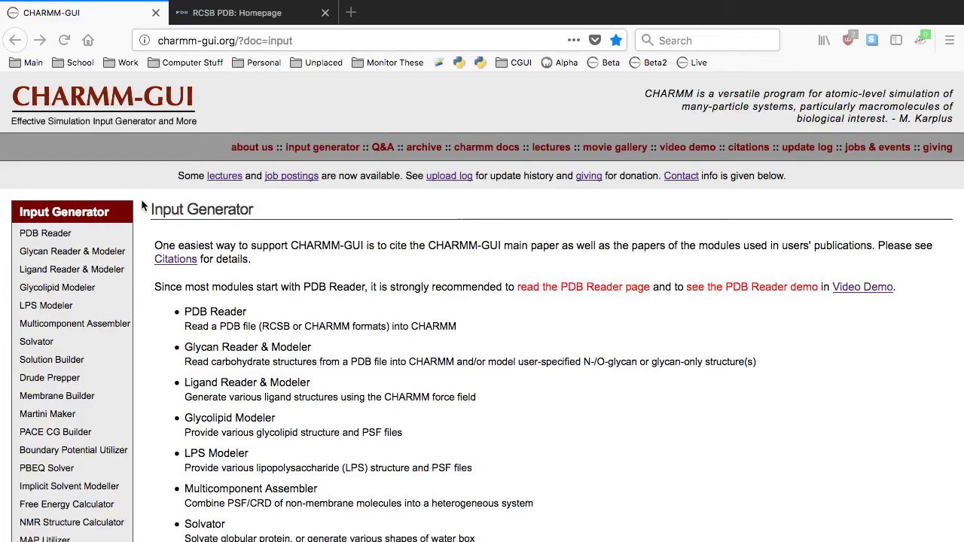
- Read the Glycan Reader & Modeler usage notes, then go to the Solution Builder overview
left_click(113, 252)
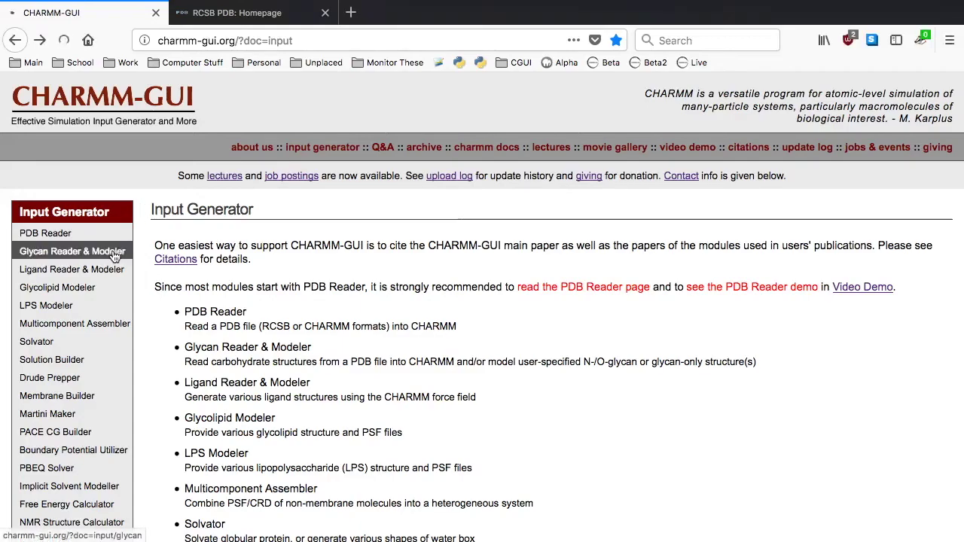
scroll(327, 318, "down", 4)
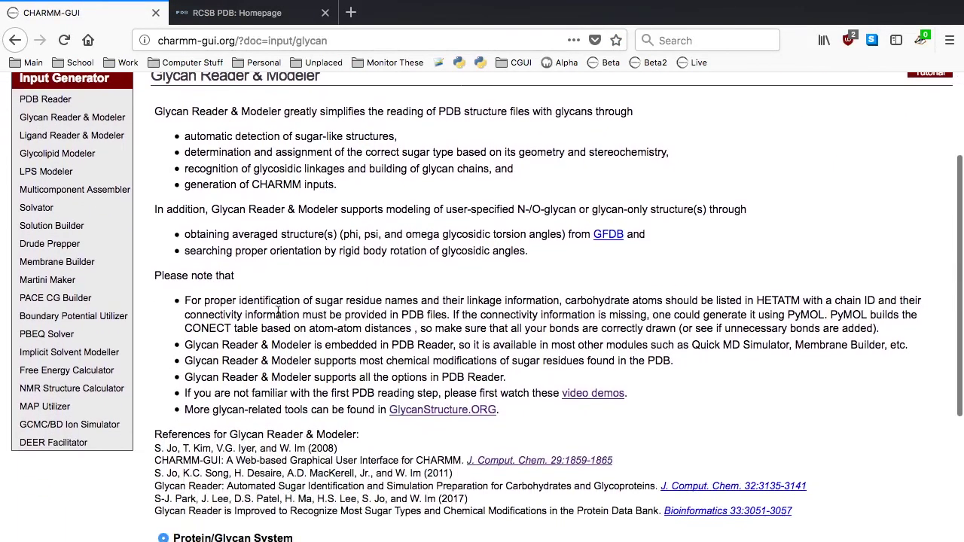
left_click_drag(154, 275, 512, 417)
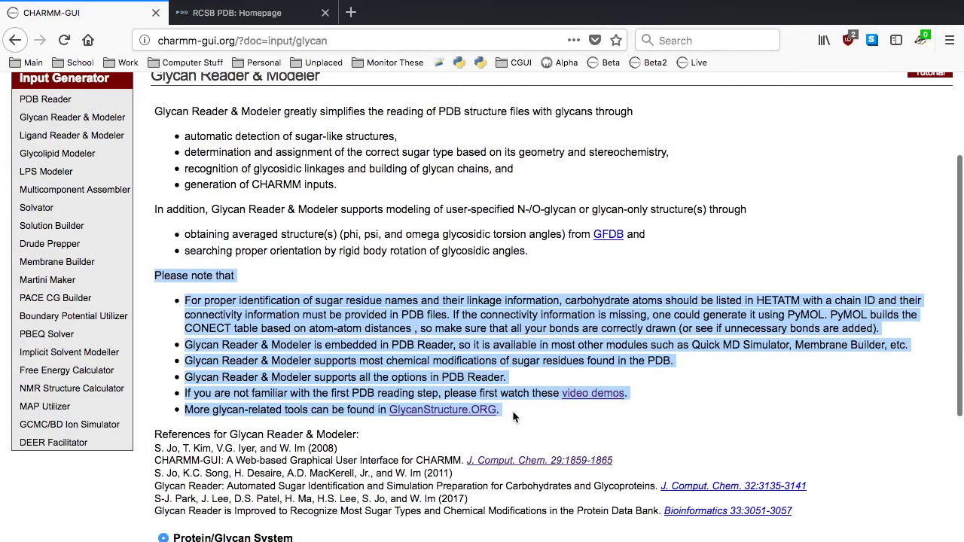
left_click(513, 411)
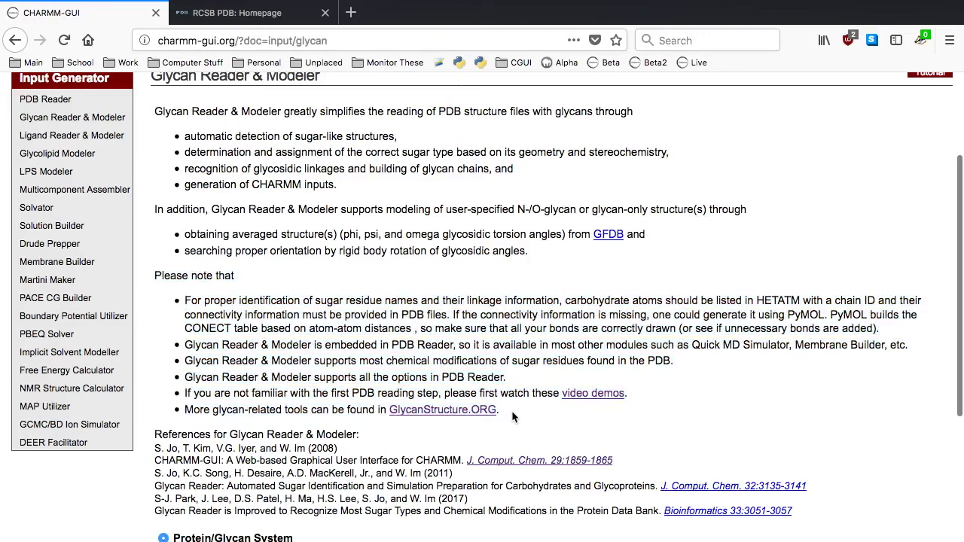
scroll(391, 301, "up", 1)
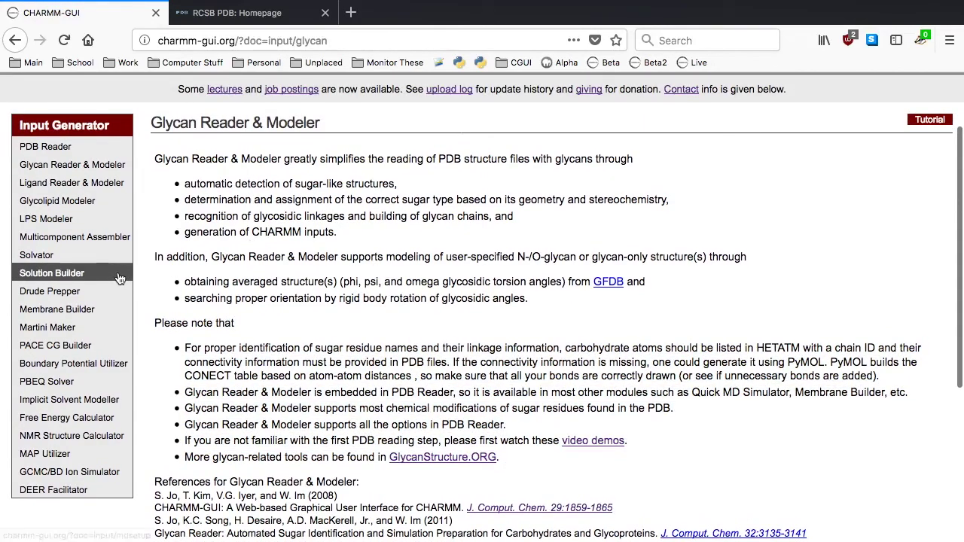
left_click(52, 273)
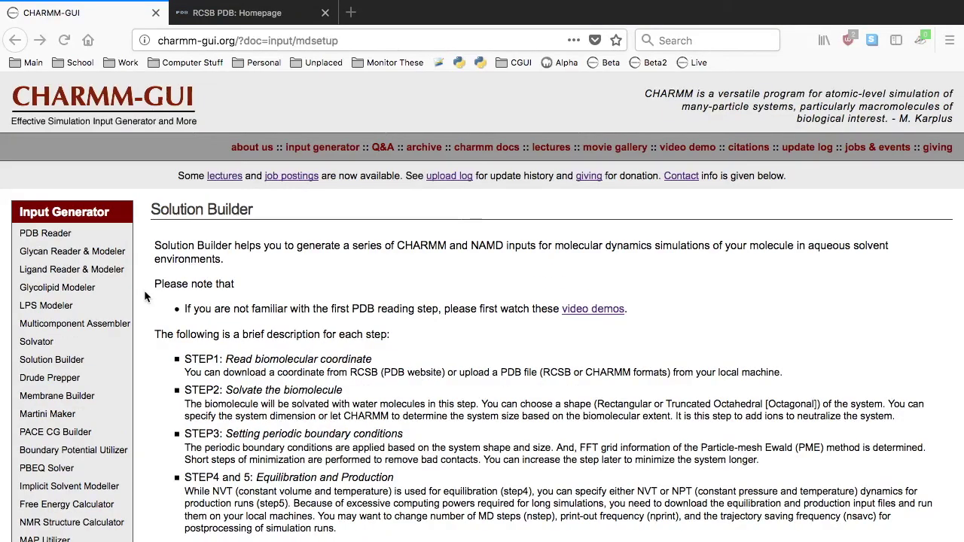
- Search RCSB PDB for 5FYL and save it as 5fyl.cif in PDBx/mmCIF format
left_click(233, 15)
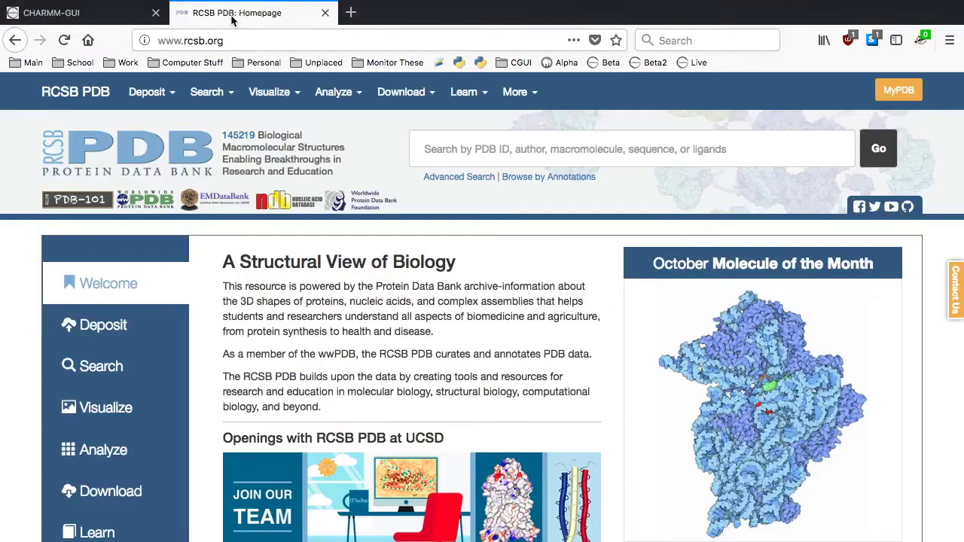
left_click(523, 156)
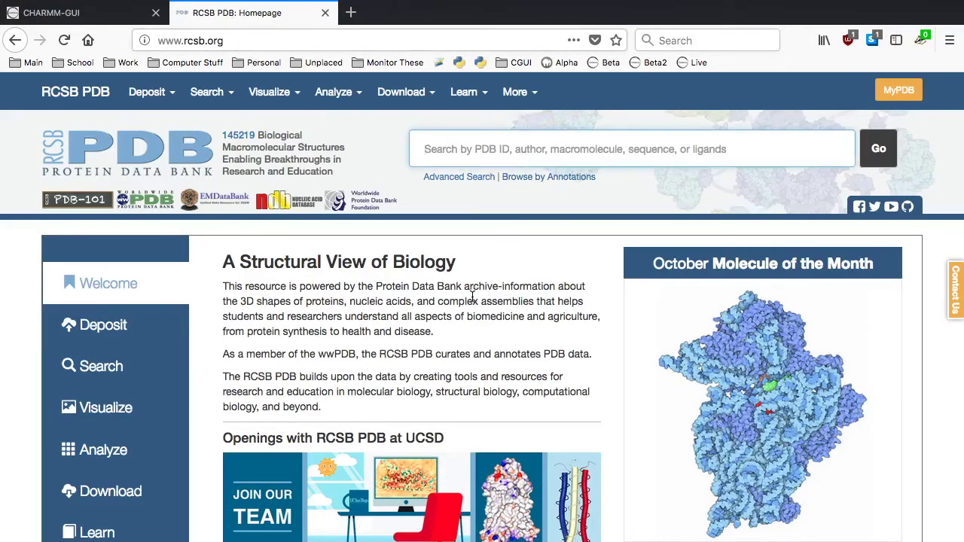
type("5FYL")
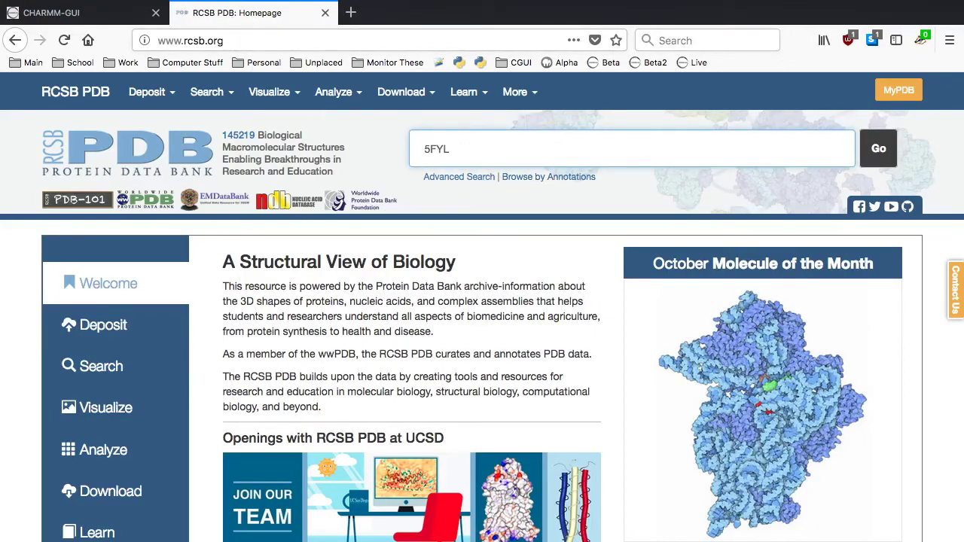
key("Return")
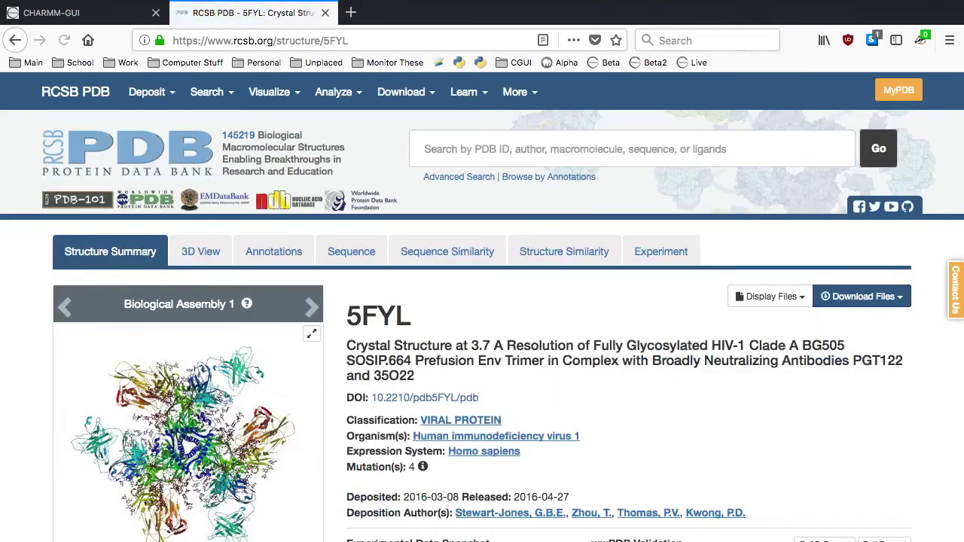
left_click(857, 301)
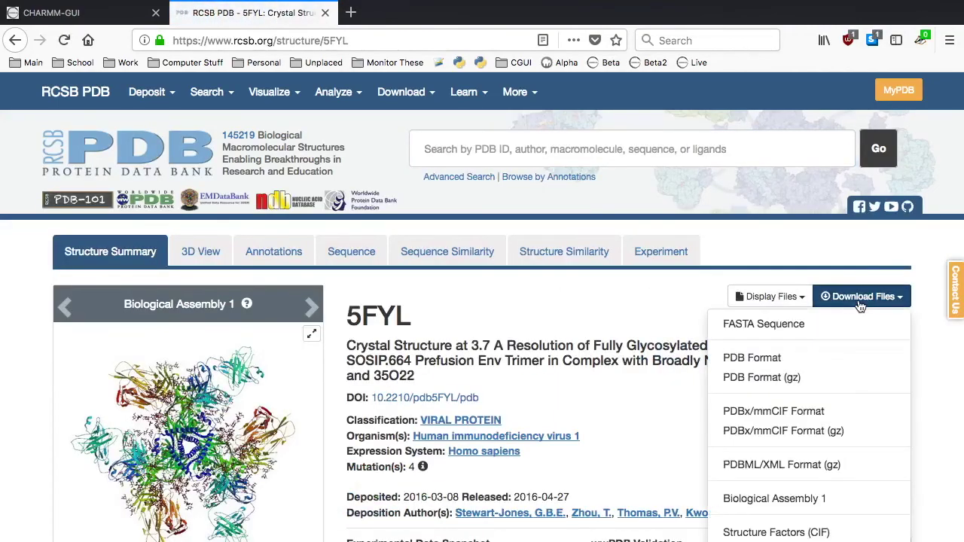
left_click(818, 412)
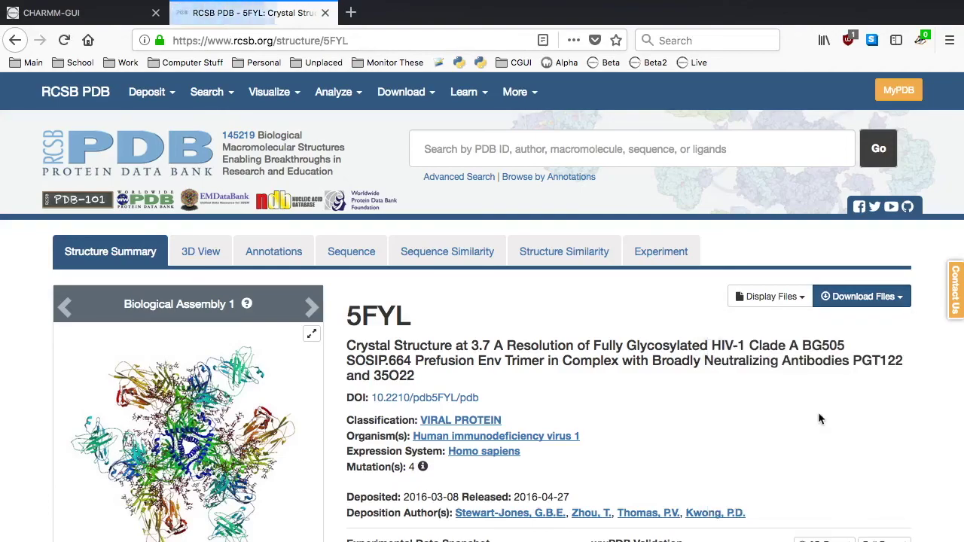
left_click(712, 229)
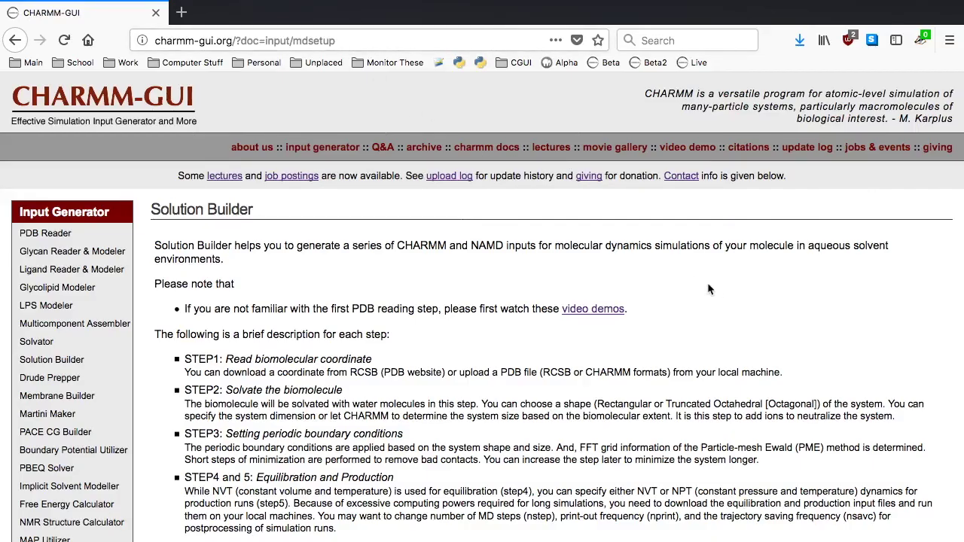
- Scroll down the Solution Builder page toward the Download PDB File field
scroll(708, 283, "down", 20)
- Enter 5FYL as the RCSB PDB ID to download and fetch it
left_click(300, 405)
type("5FYL")
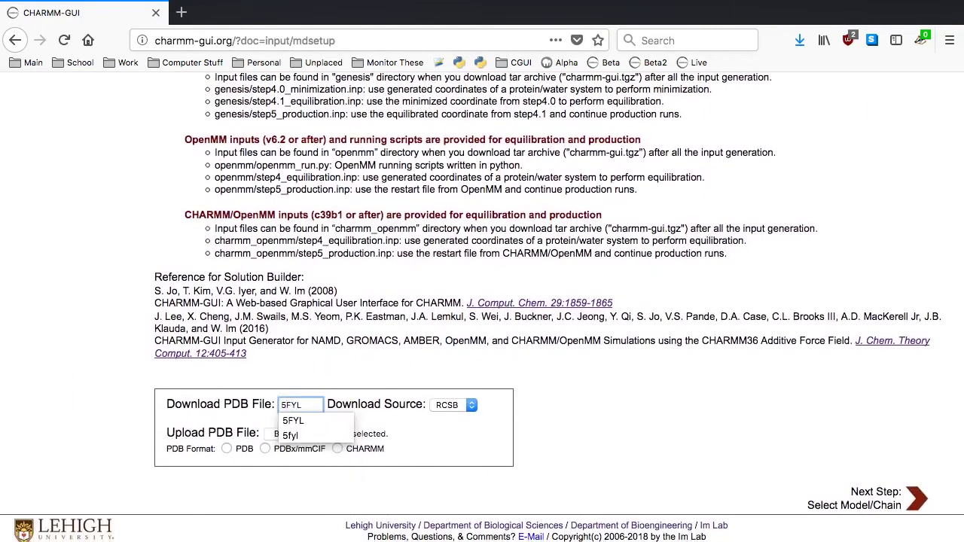
left_click(915, 498)
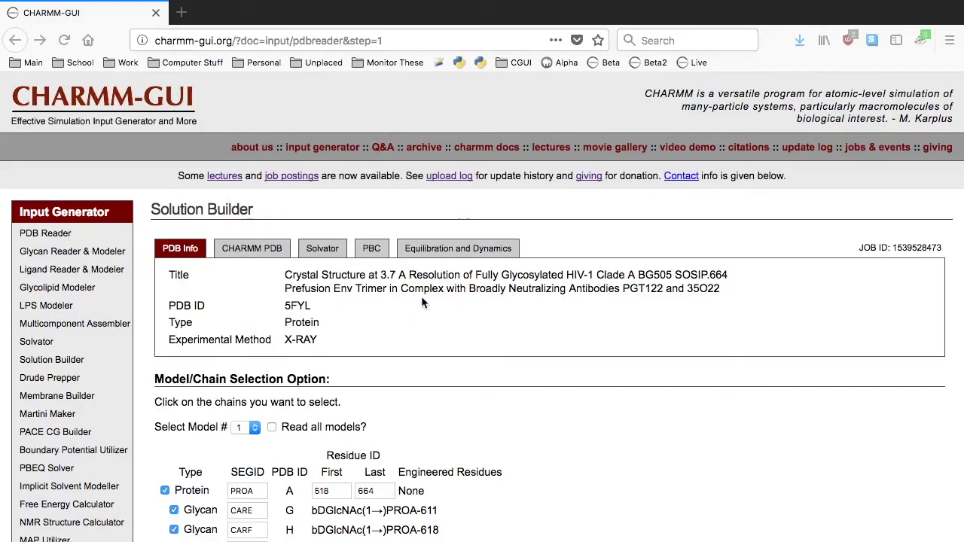
- Exclude protein chains E and F and the chain E glycan, keeping chains A and D
scroll(421, 296, "down", 5)
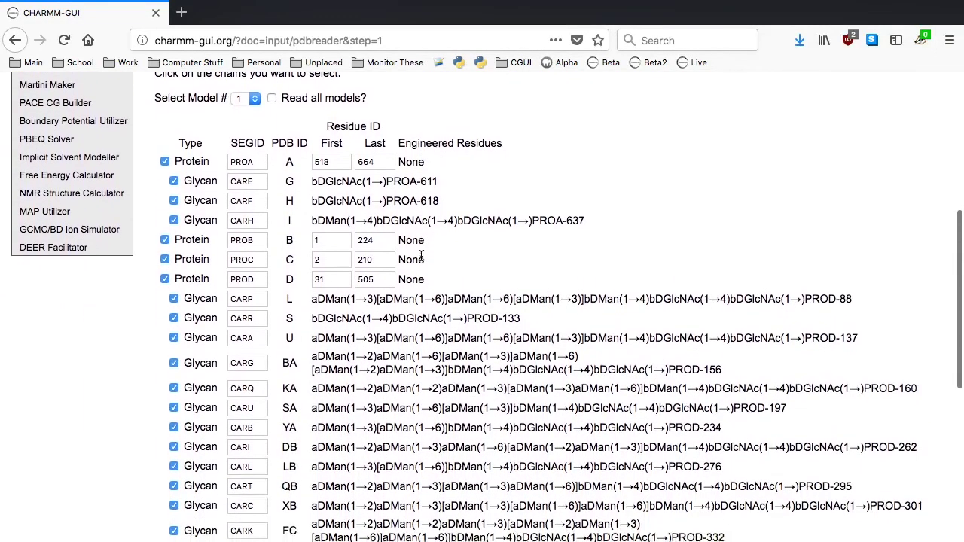
scroll(421, 257, "down", 1)
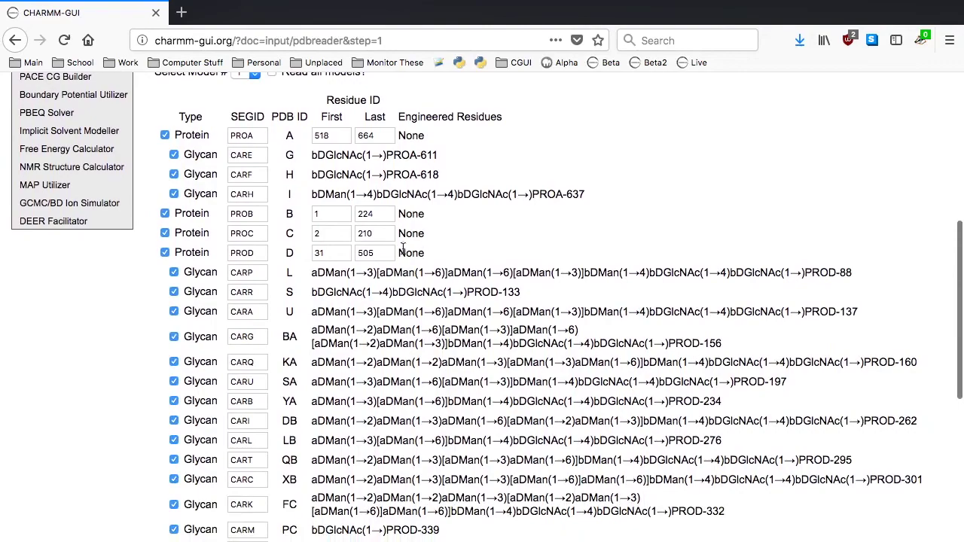
left_click(165, 215)
left_click(166, 234)
left_click(166, 253)
scroll(169, 256, "down", 5)
left_click(164, 305)
left_click(164, 345)
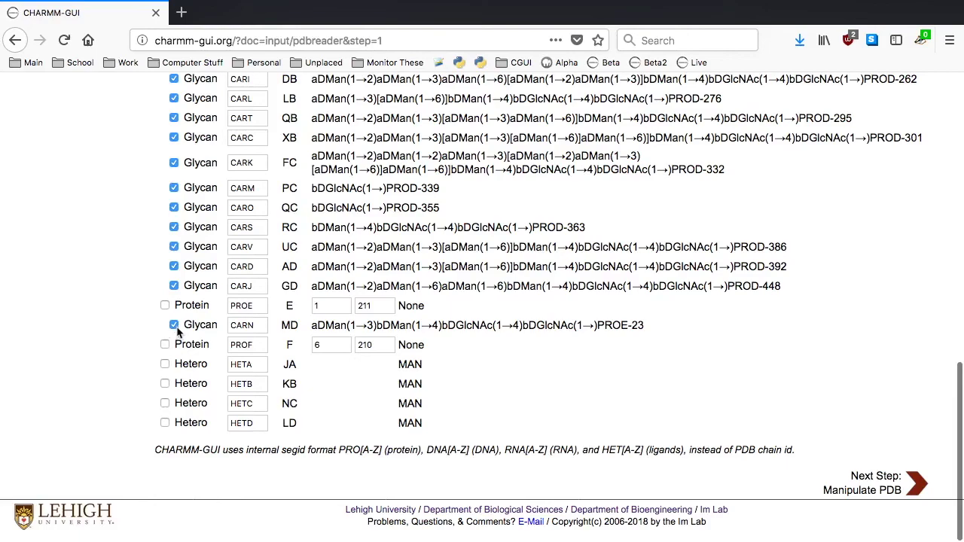
left_click(174, 326)
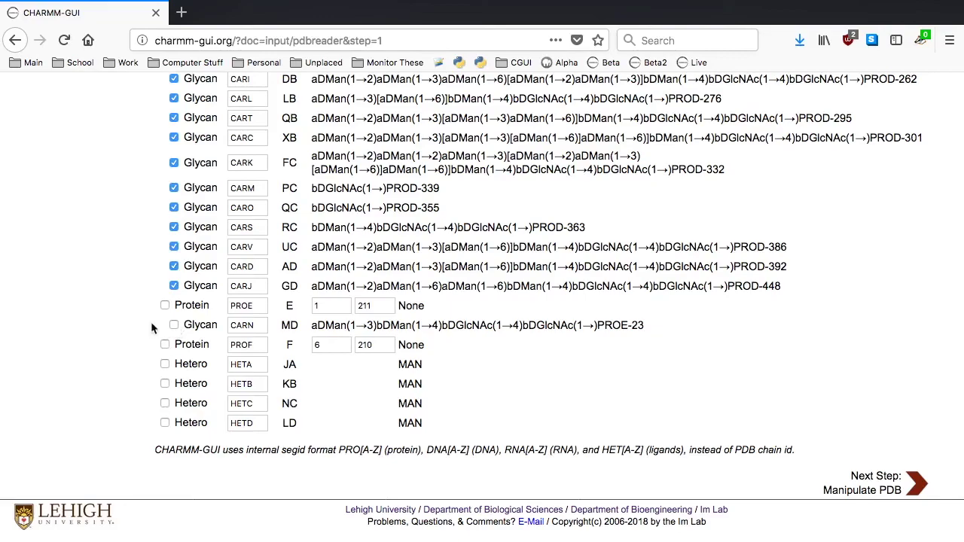
scroll(152, 323, "up", 1)
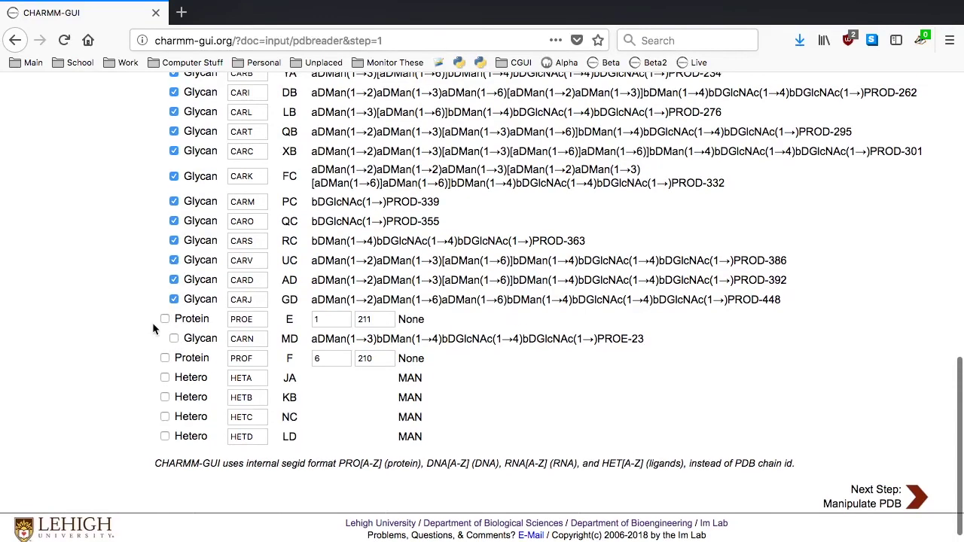
left_click(917, 498)
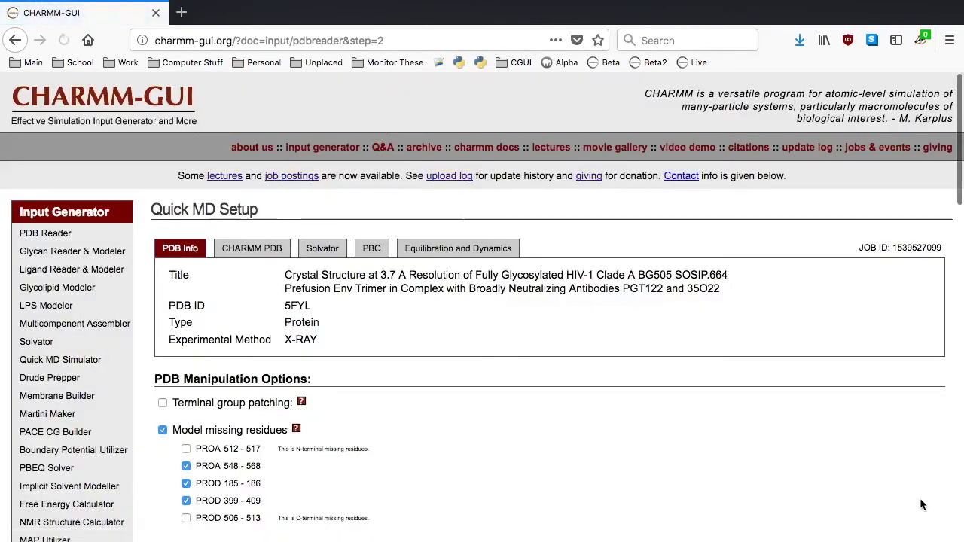
- Keep the default PDB Manipulation Options, including the biologically functional unit, and generate the 5FYL PDB
scroll(324, 350, "down", 5)
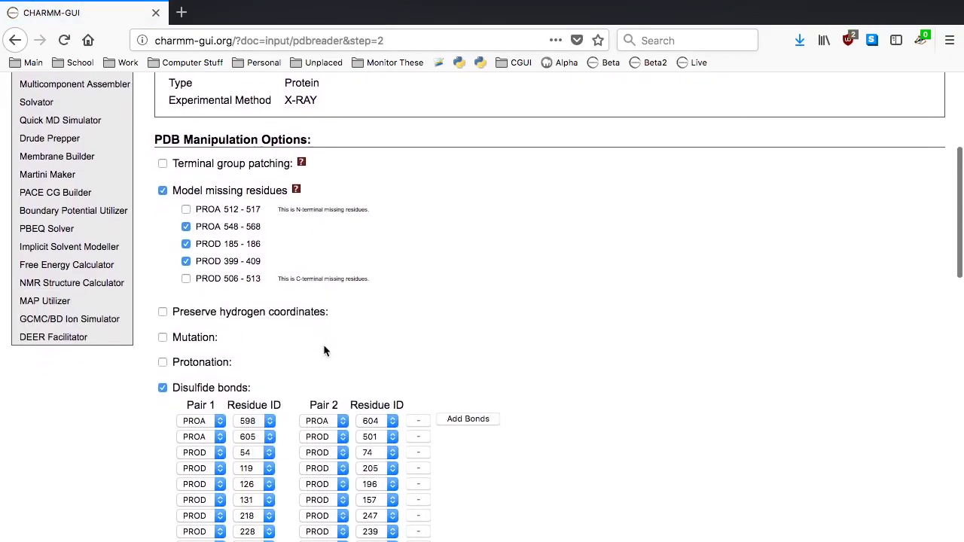
scroll(325, 348, "down", 2)
scroll(603, 337, "down", 8)
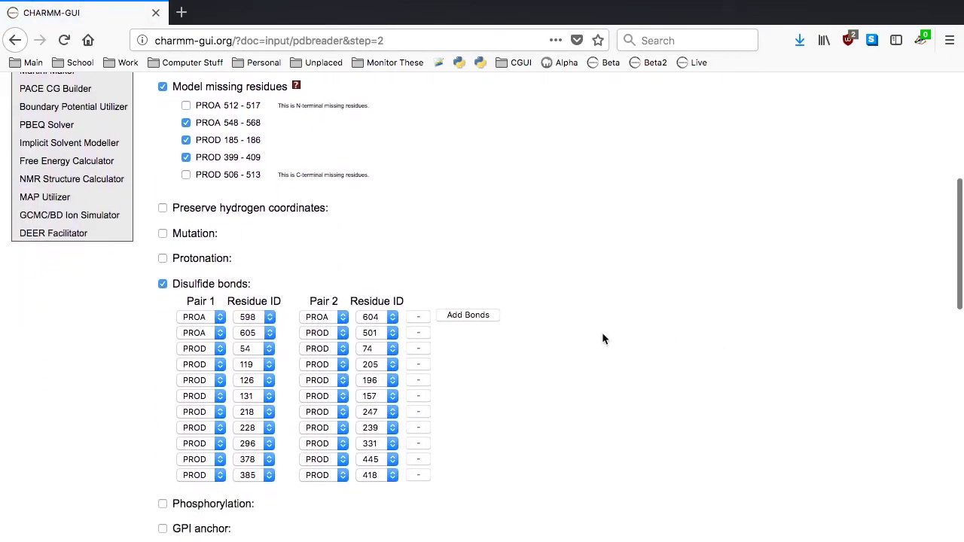
scroll(145, 322, "down", 3)
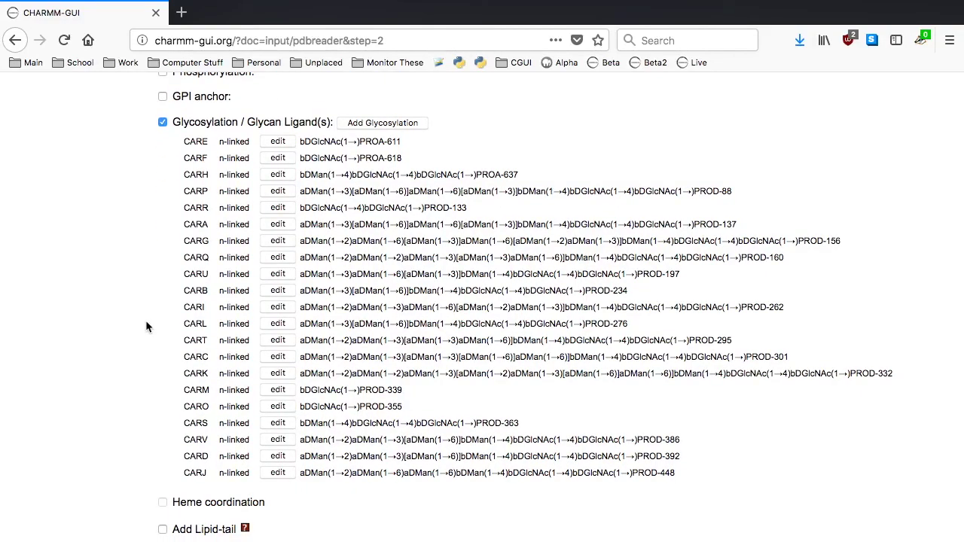
scroll(148, 327, "down", 8)
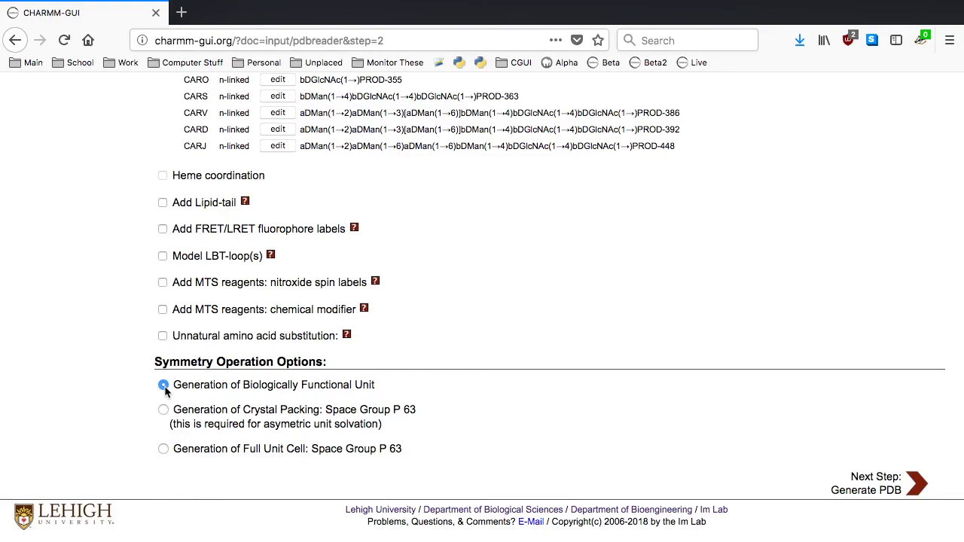
left_click(904, 490)
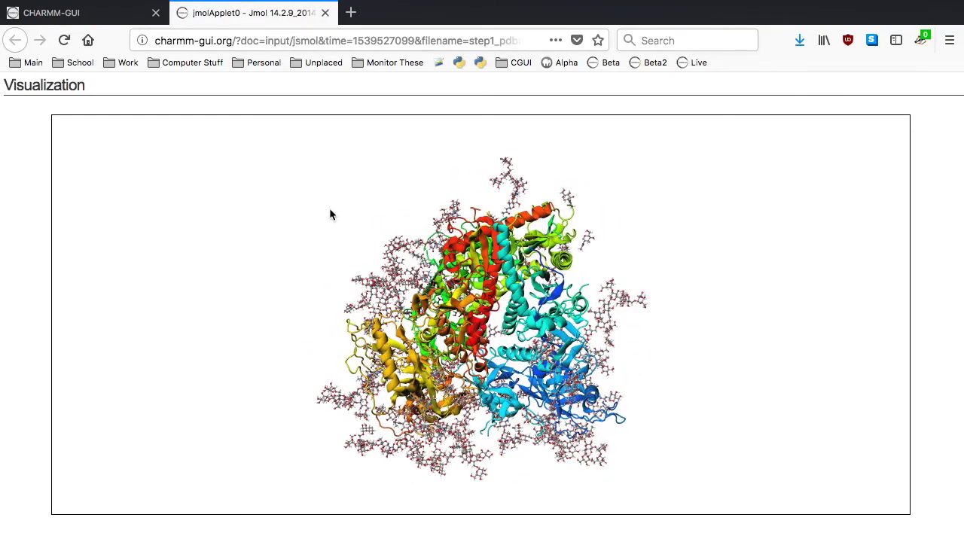
- Solvate with edge distance 15, recalculated 0.15 M KCl ions, and Distance ion placement
left_click(324, 13)
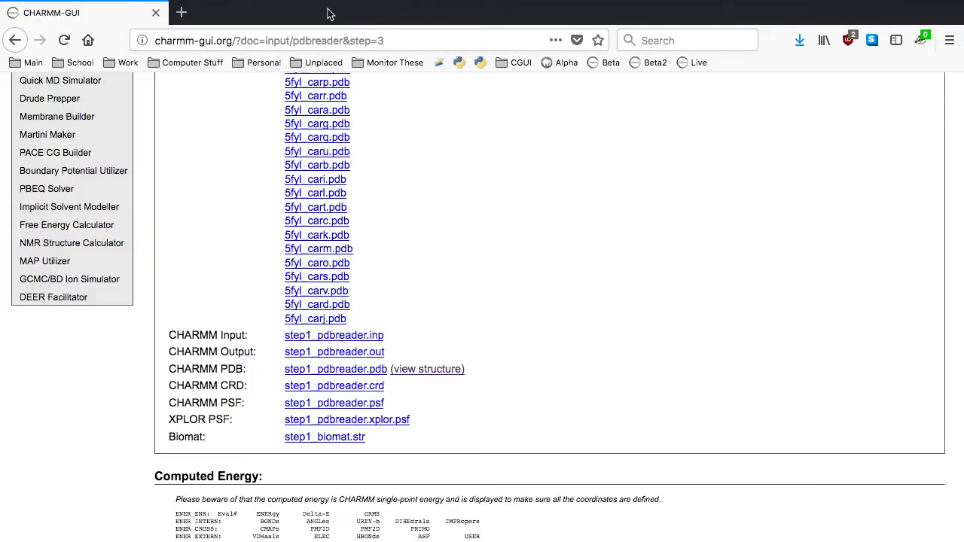
scroll(547, 336, "down", 5)
scroll(548, 340, "down", 2)
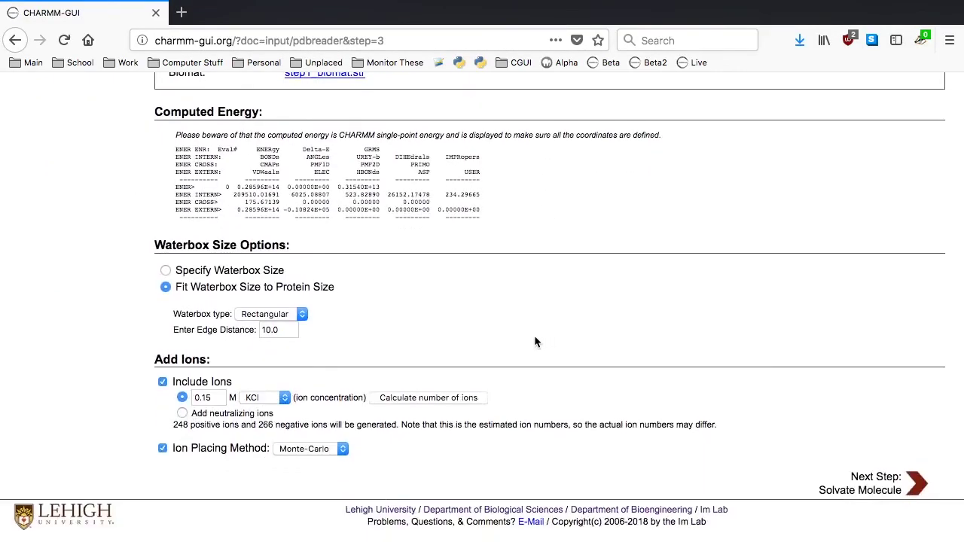
double_click(282, 329)
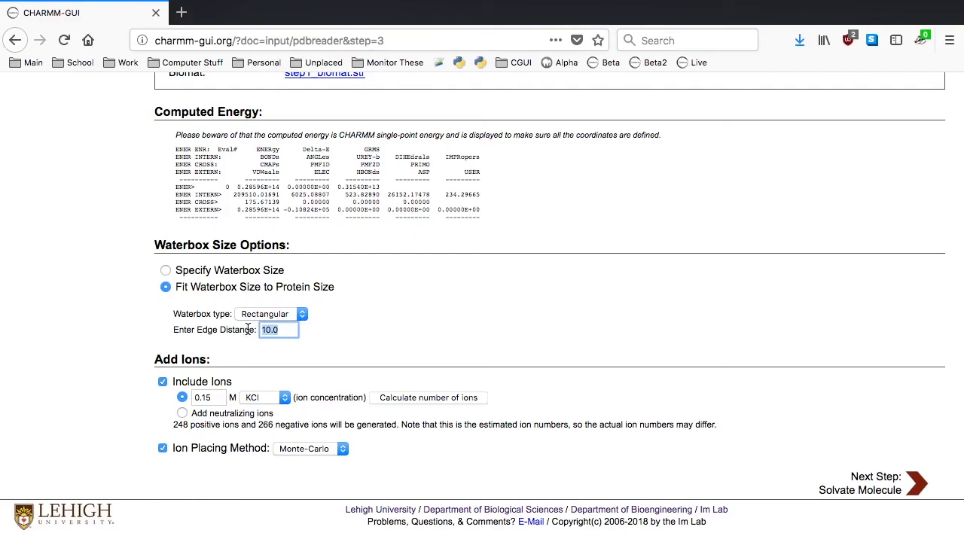
type("15")
left_click(427, 397)
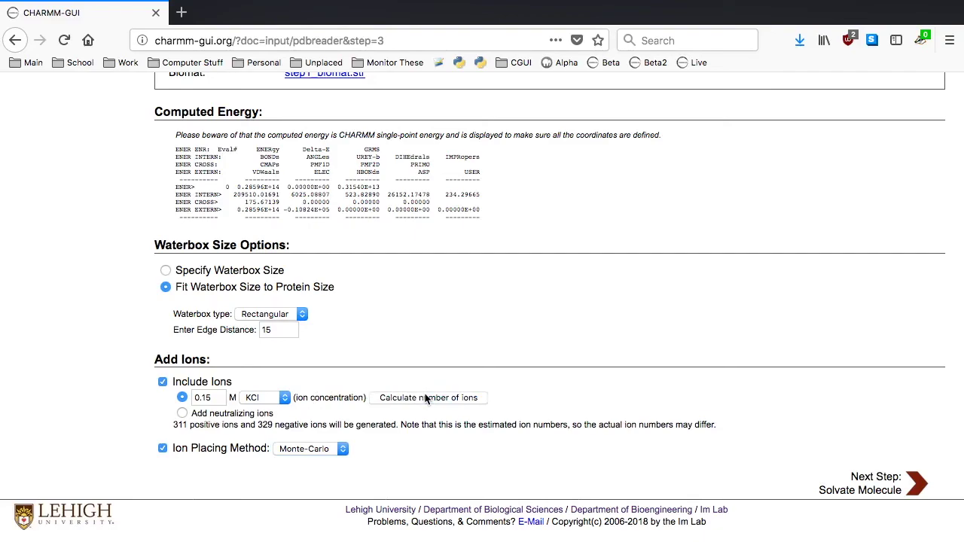
left_click(299, 450)
left_click(298, 462)
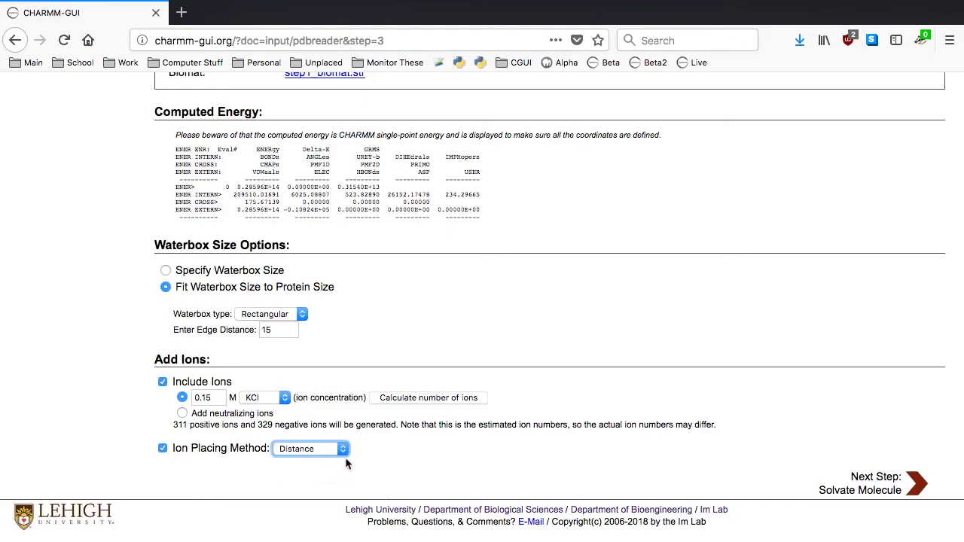
left_click(920, 488)
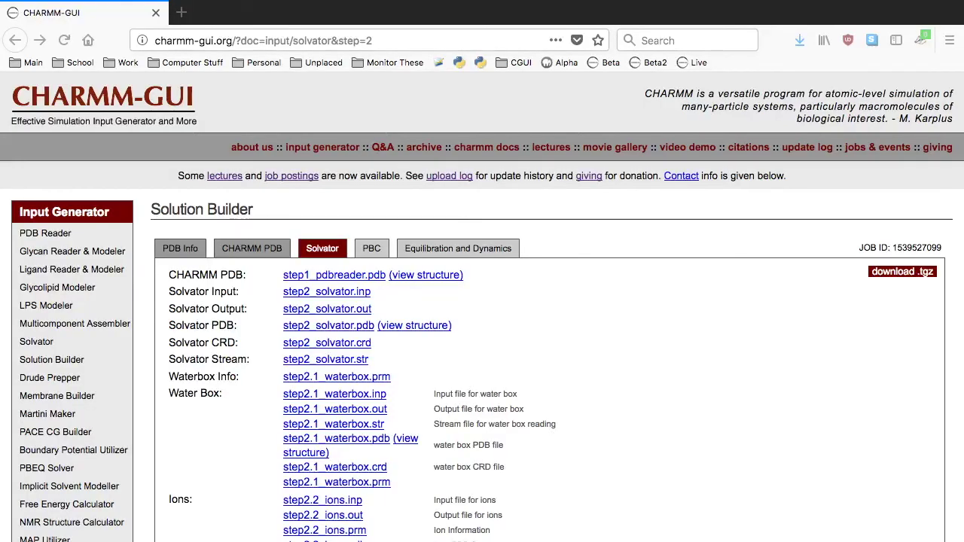
- Keep automatic PME FFT grid generation and set up PBC for the 158-unit cubic box
scroll(672, 322, "down", 5)
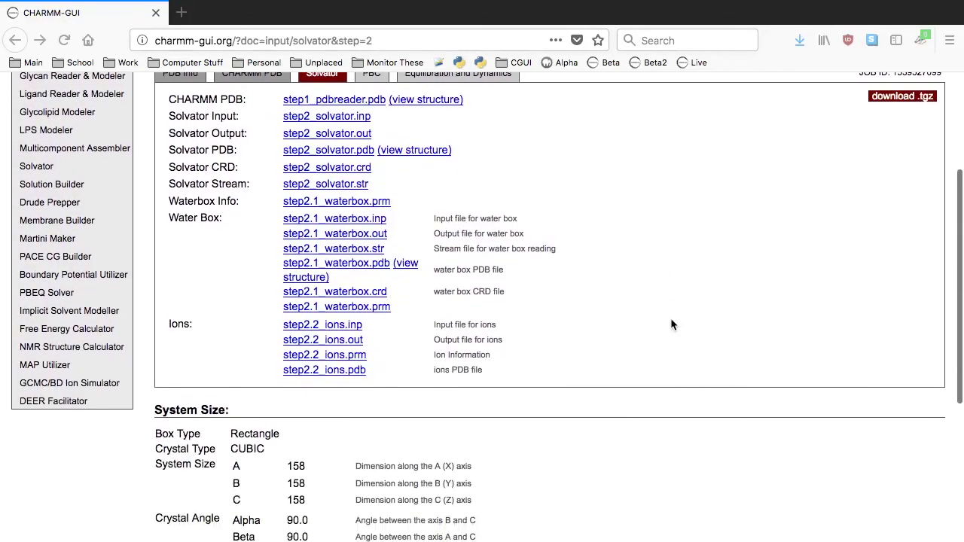
scroll(672, 325, "down", 1)
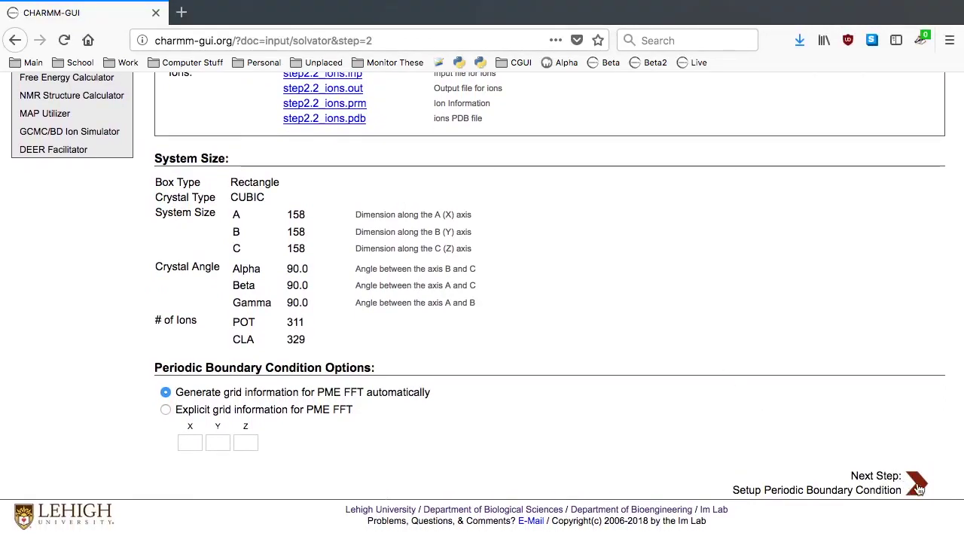
left_click(918, 486)
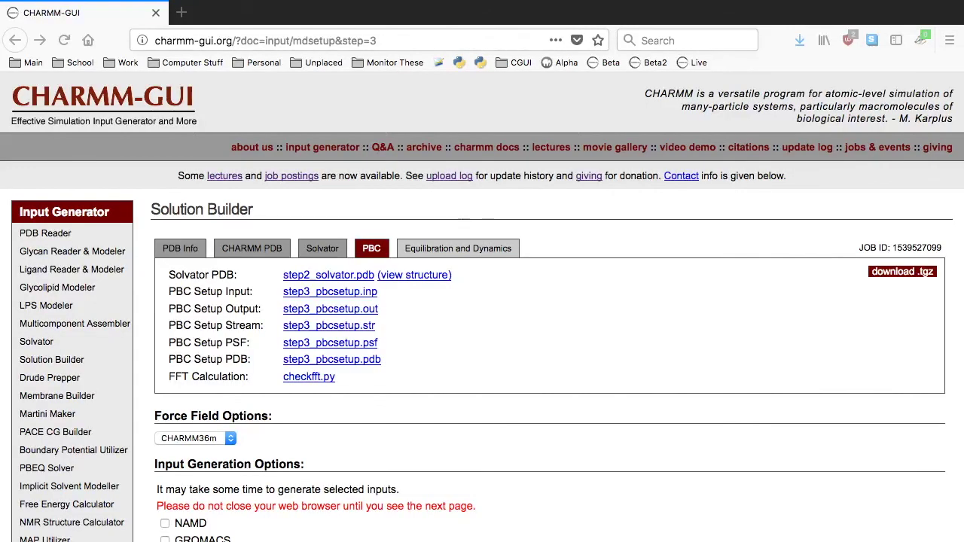
- Select NAMD and CHARMM/OpenMM input generation and generate the equilibration and dynamics inputs
scroll(396, 325, "down", 5)
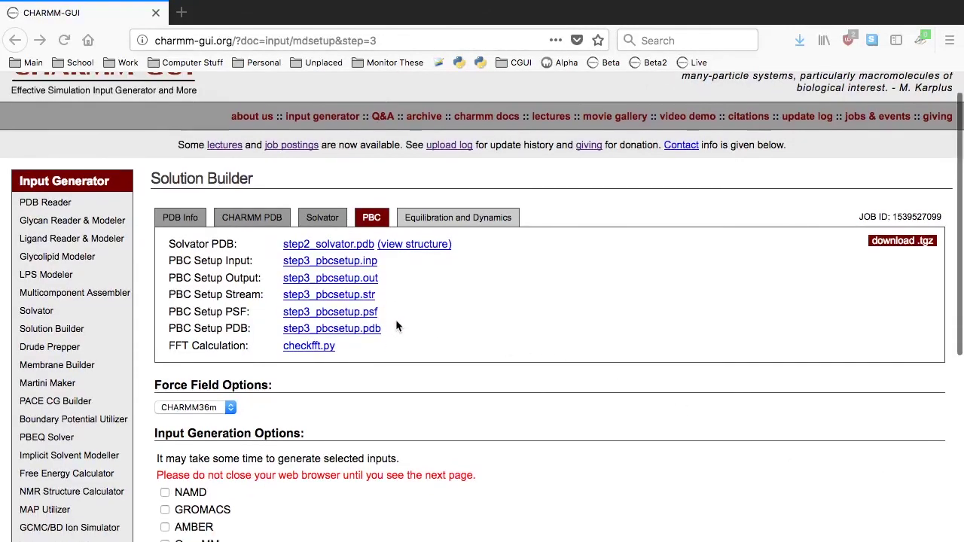
scroll(395, 320, "down", 1)
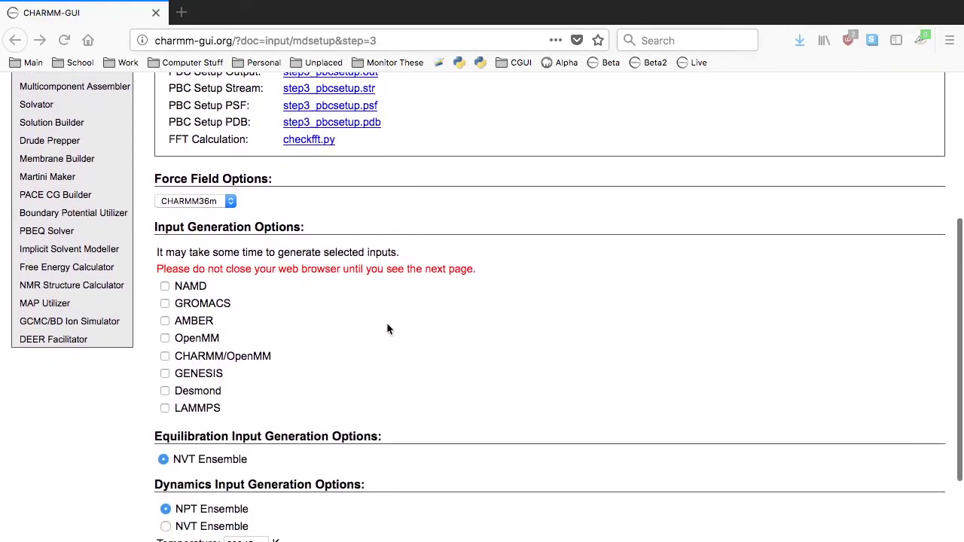
left_click(165, 286)
left_click(165, 357)
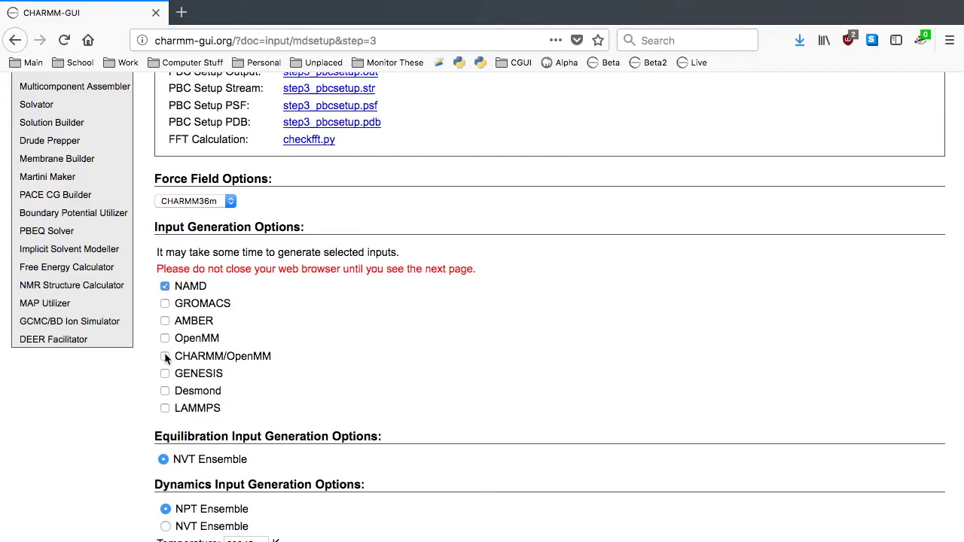
scroll(396, 366, "down", 3)
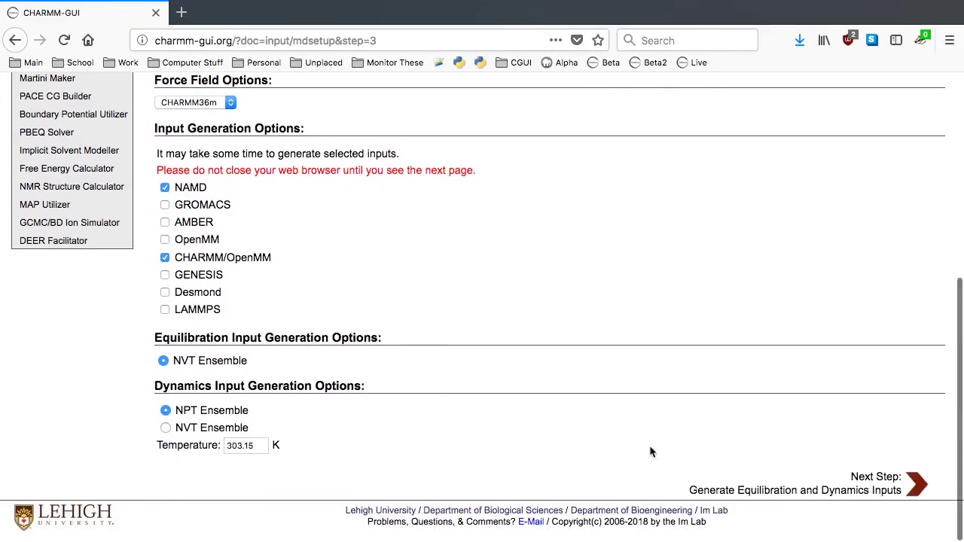
left_click(924, 488)
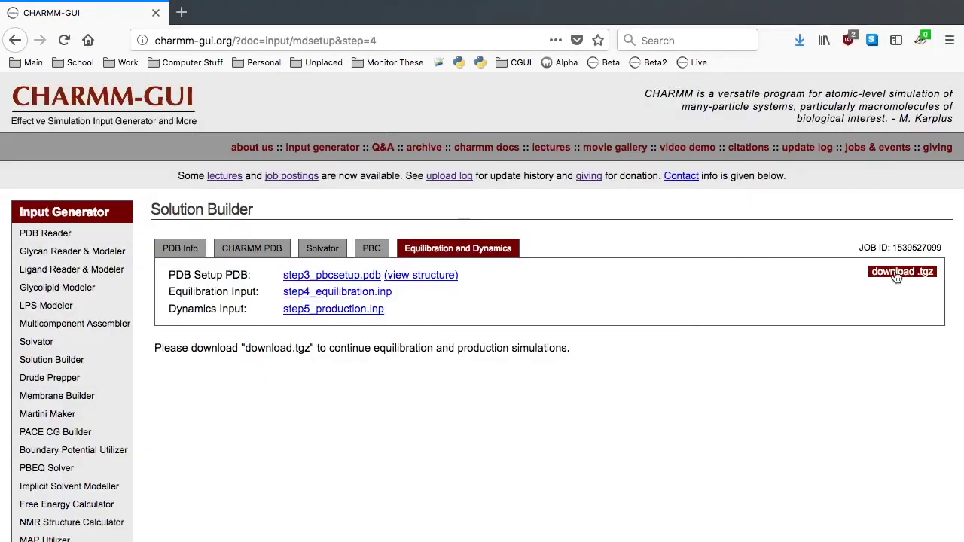
- Download and unpack charmm-gui.tgz, then open step3_pbcsetup.pdb in PyMOL
left_click(897, 276)
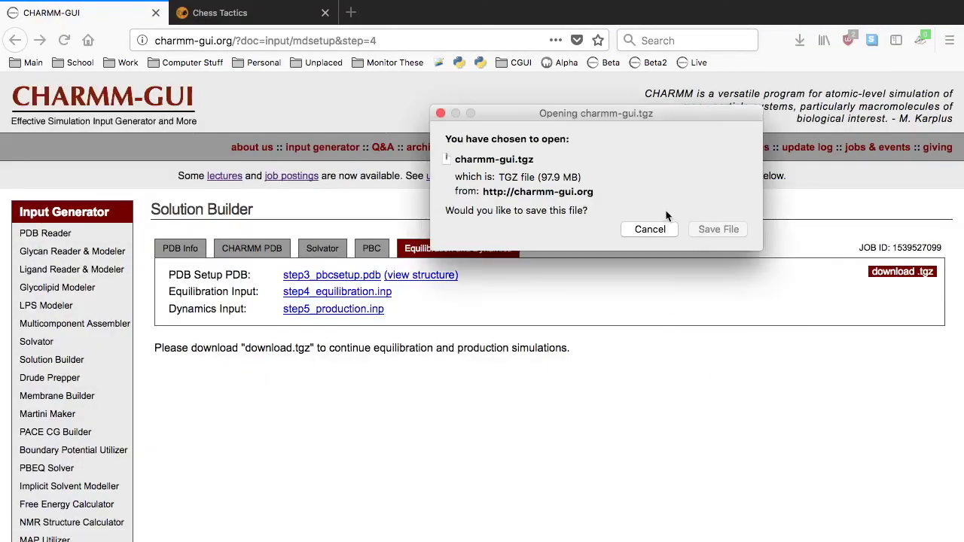
left_click(713, 228)
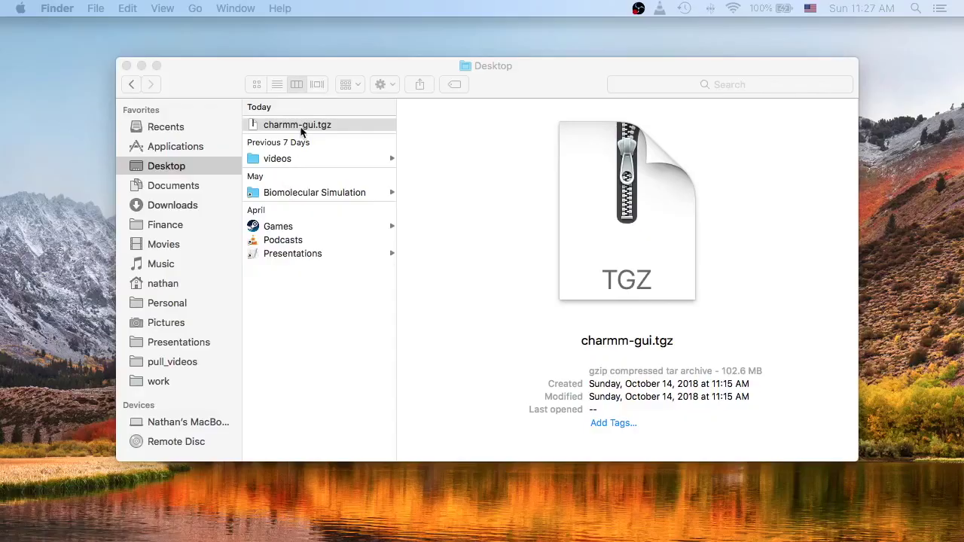
double_click(302, 124)
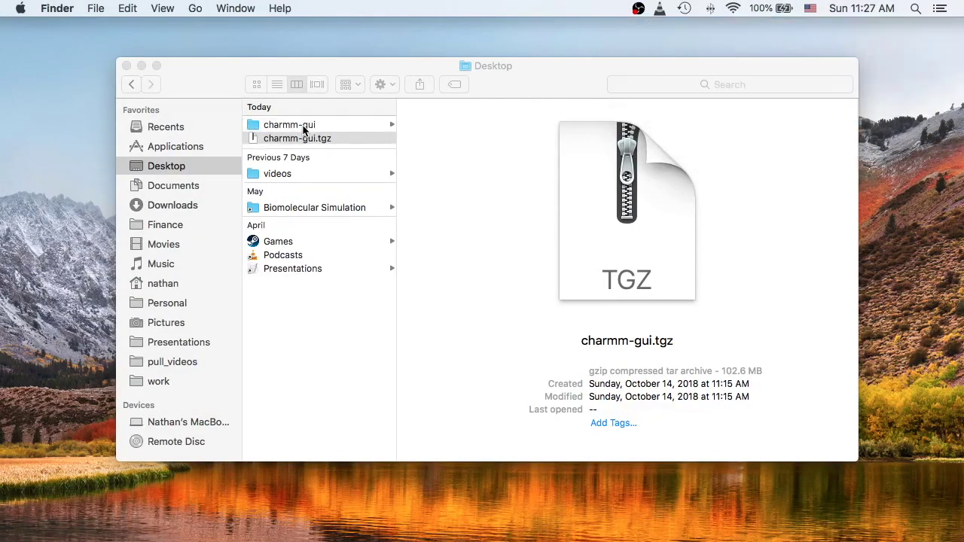
left_click(302, 125)
scroll(490, 176, "down", 15)
left_click(487, 365)
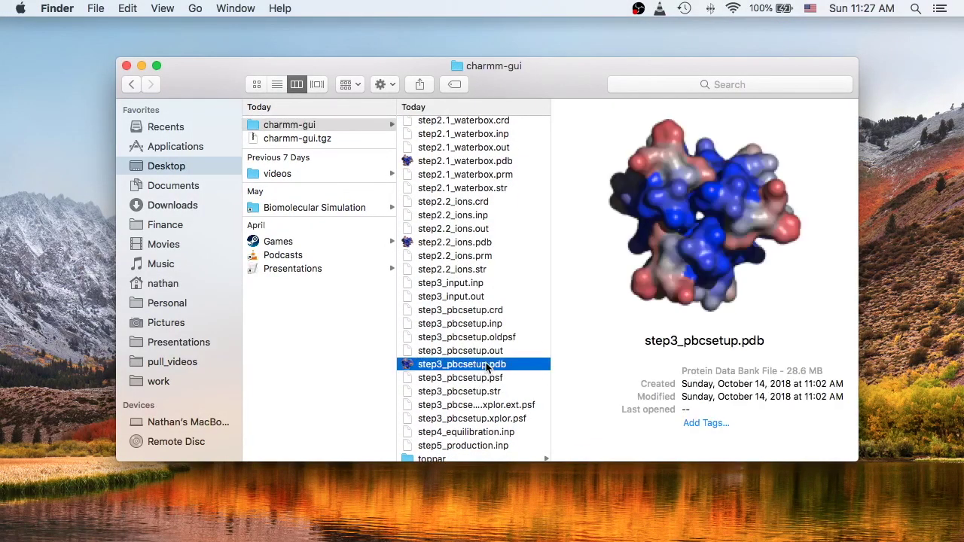
double_click(487, 364)
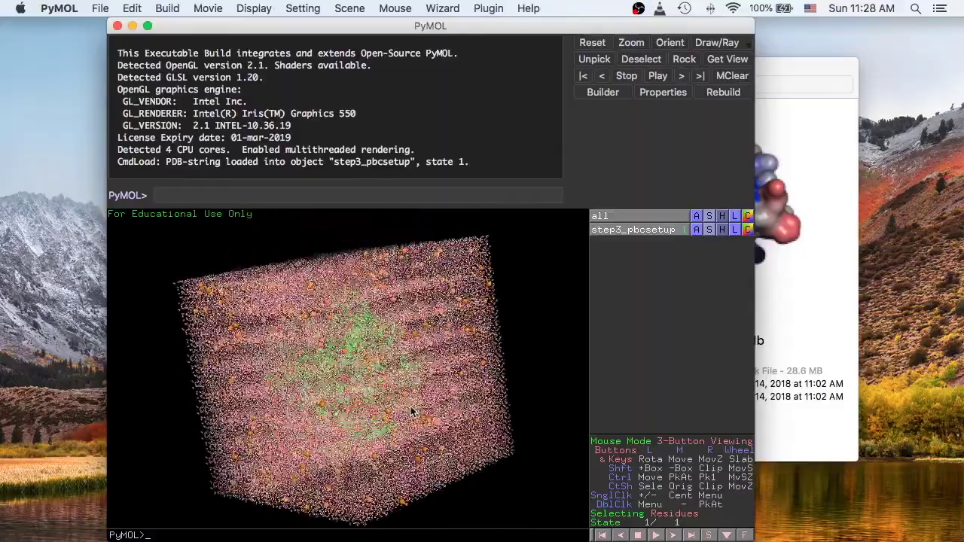
- Hide segment SOLV with 'hide everything, segid SOLV', zoom in, and type 'show sphe, segid CLA'
type("hide everything, segid SOLV")
key("Return")
scroll(505, 366, "up", 5)
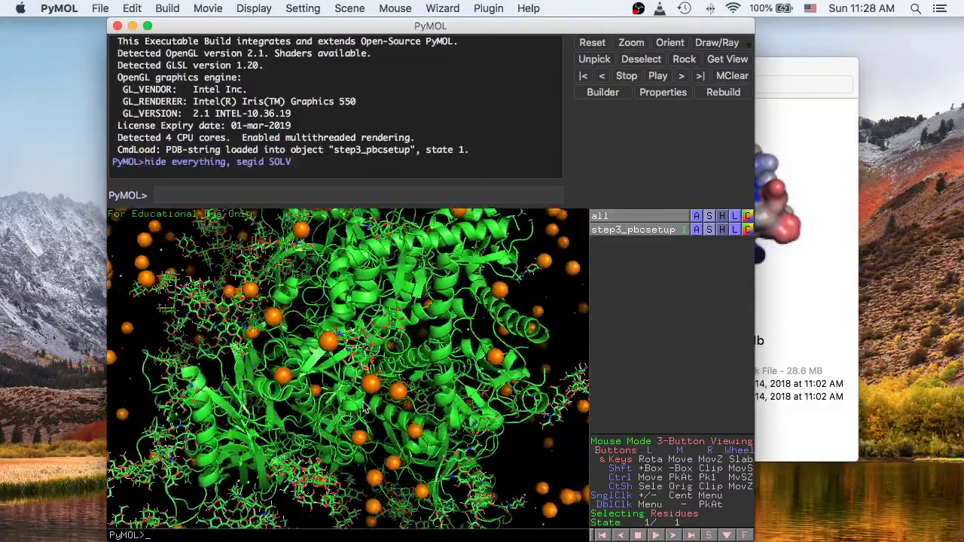
type("show sphe, segid")
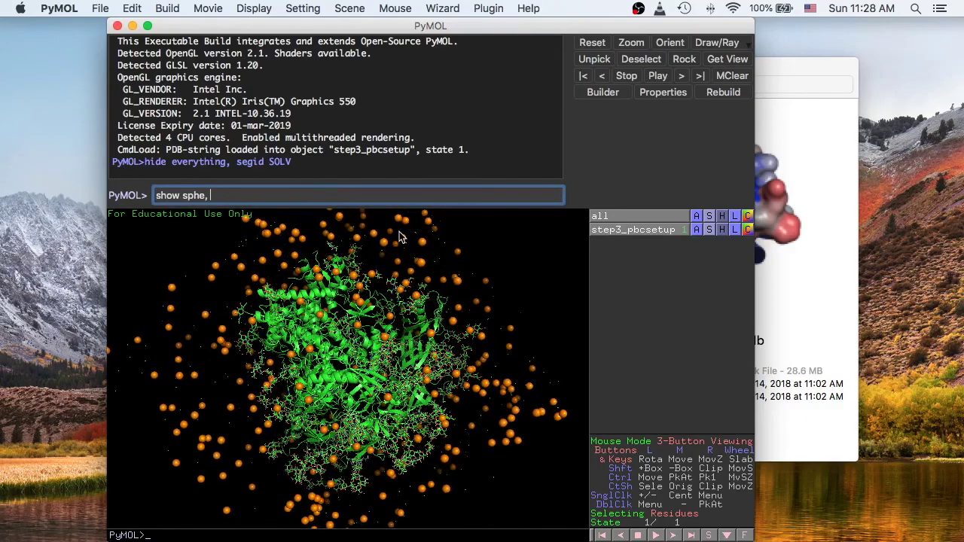